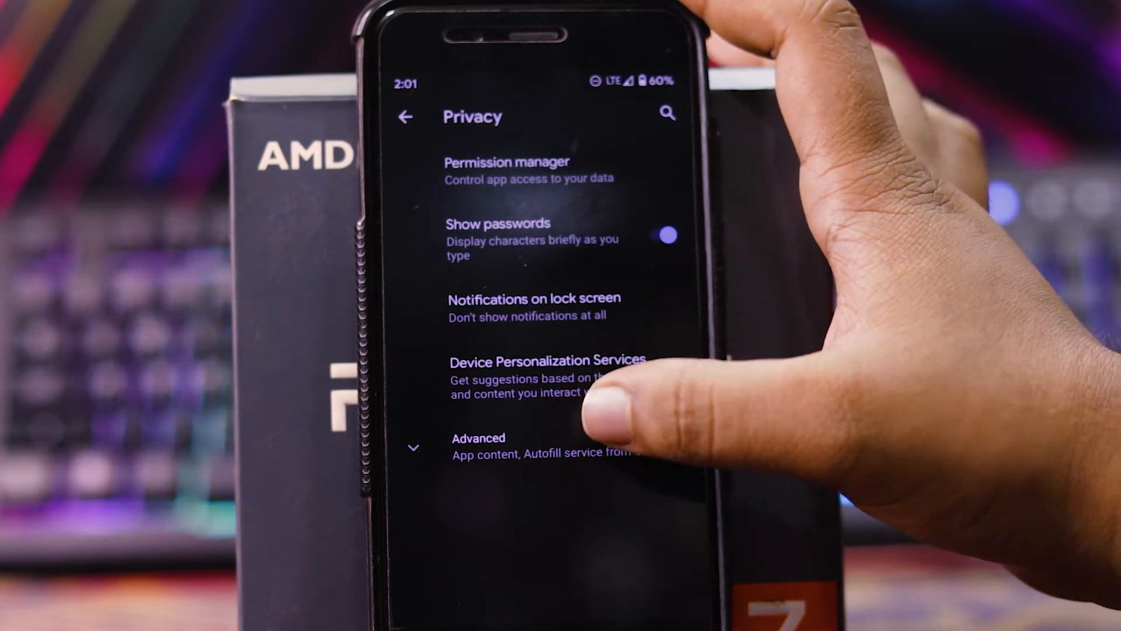
scroll(538, 351, "down", 2)
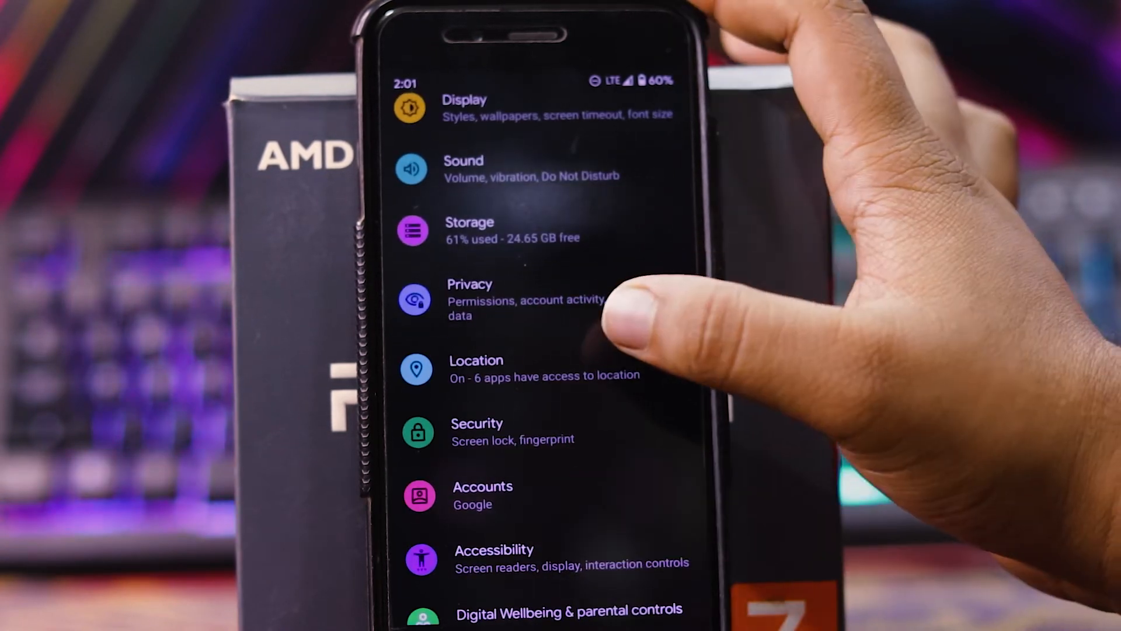
left_click(569, 367)
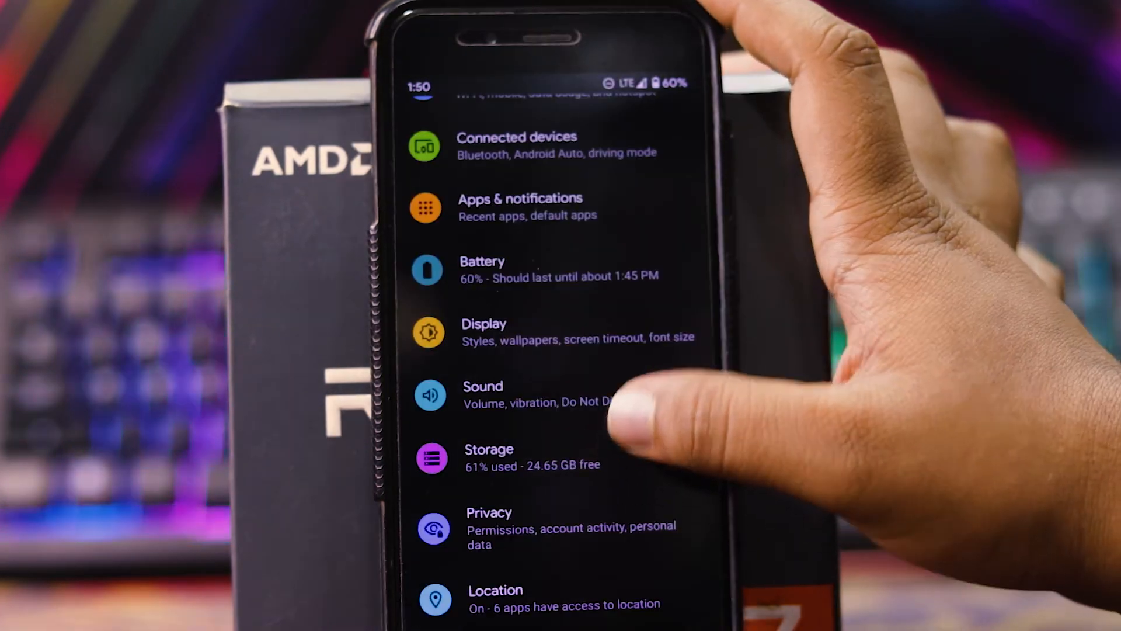
scroll(544, 350, "down", 3)
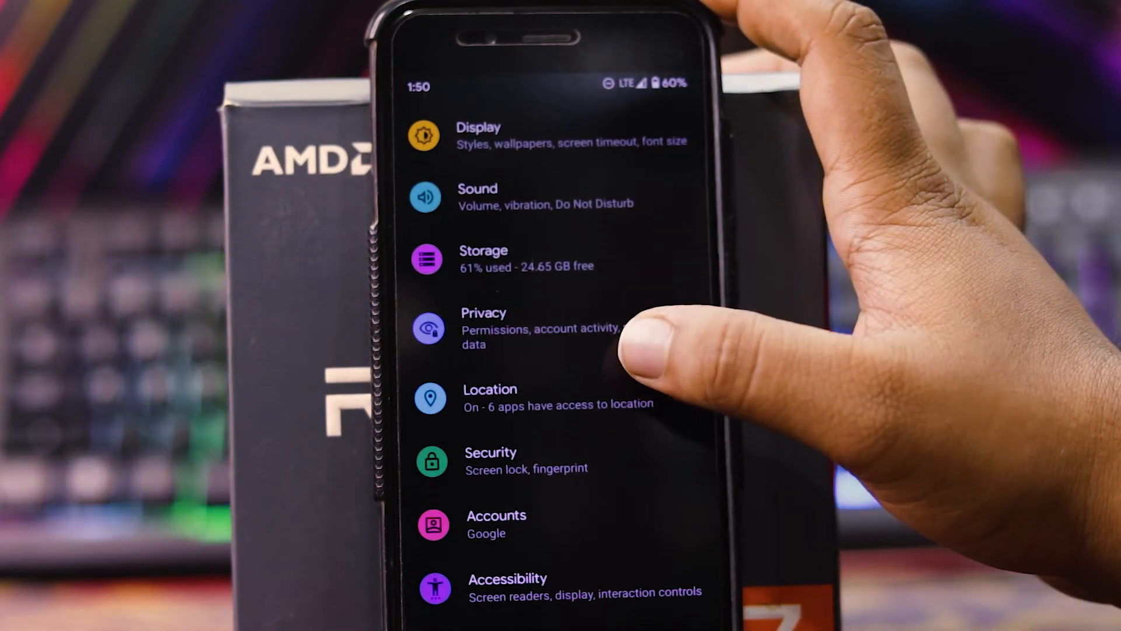
scroll(622, 416, "down", 3)
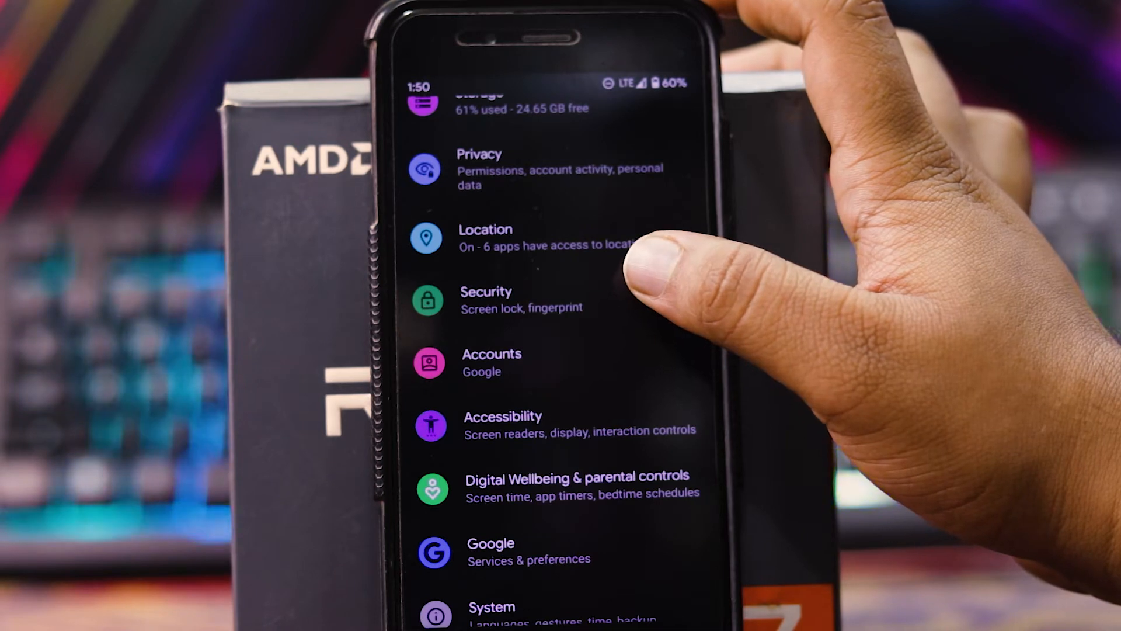
left_click(525, 299)
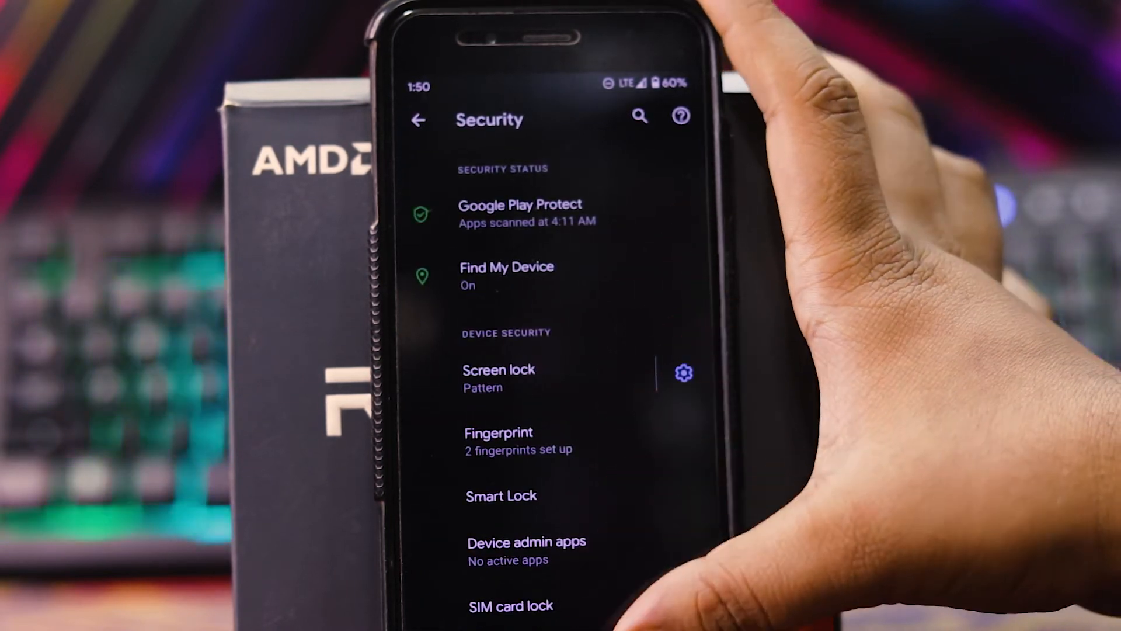
left_click_drag(714, 350, 613, 351)
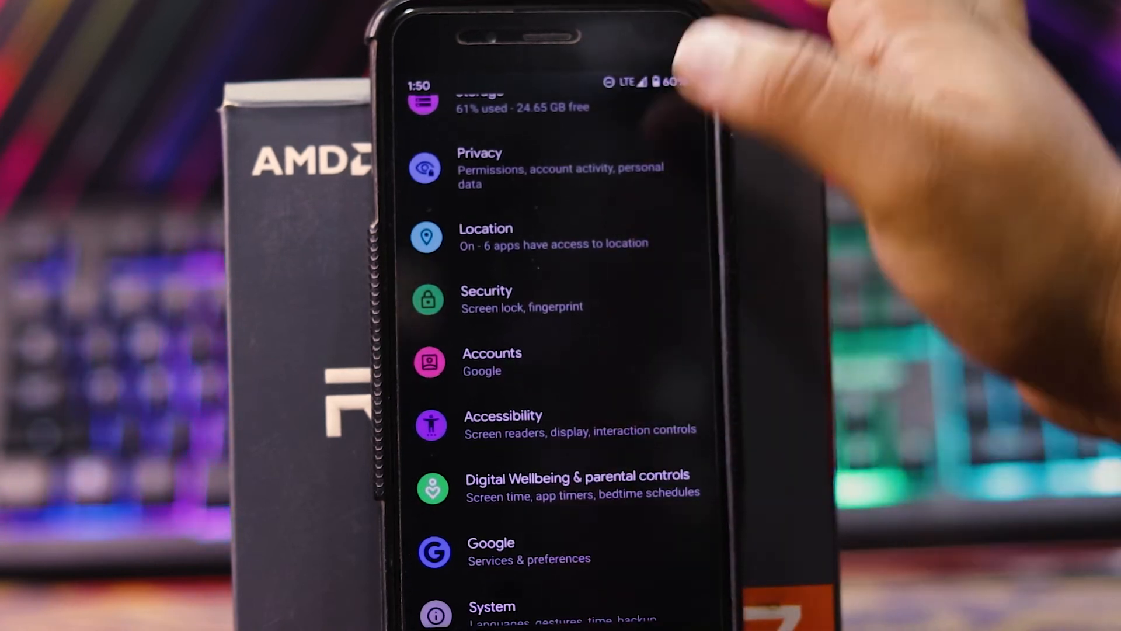